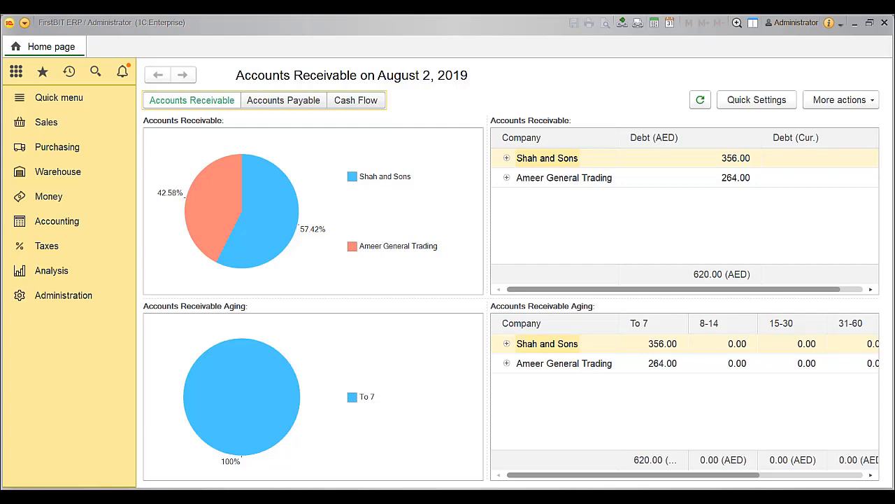
Step: Enable Batch Tracking in the Purchasing and Warehouse settings
left_click(91, 307)
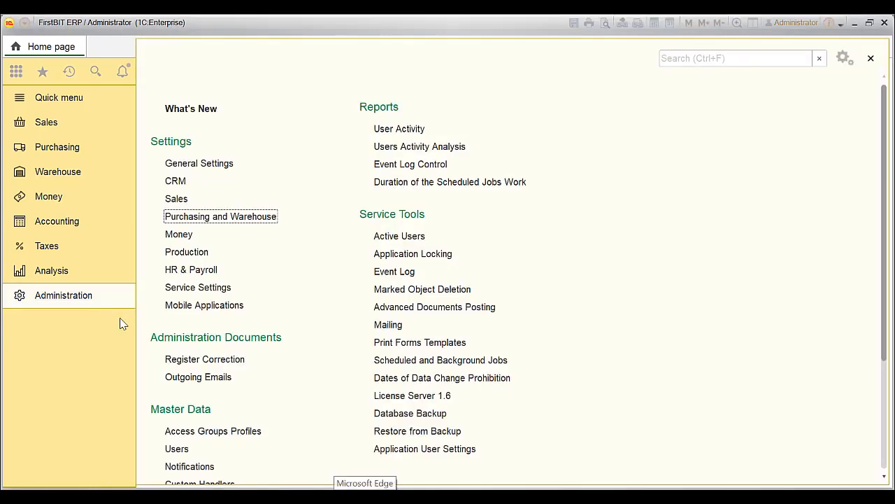
left_click(272, 218)
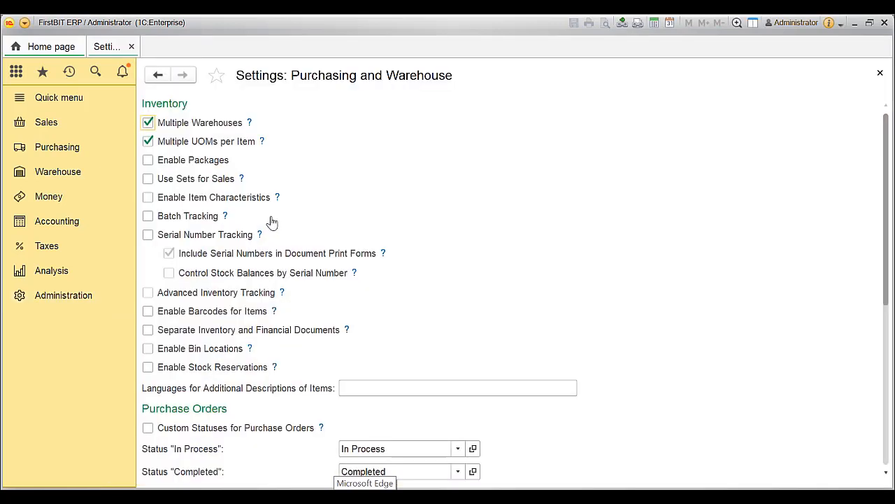
left_click(145, 221)
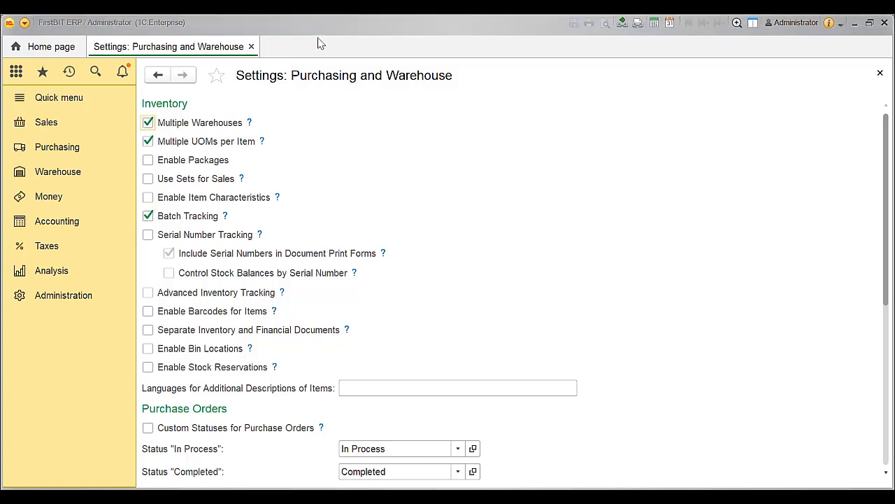
left_click(47, 125)
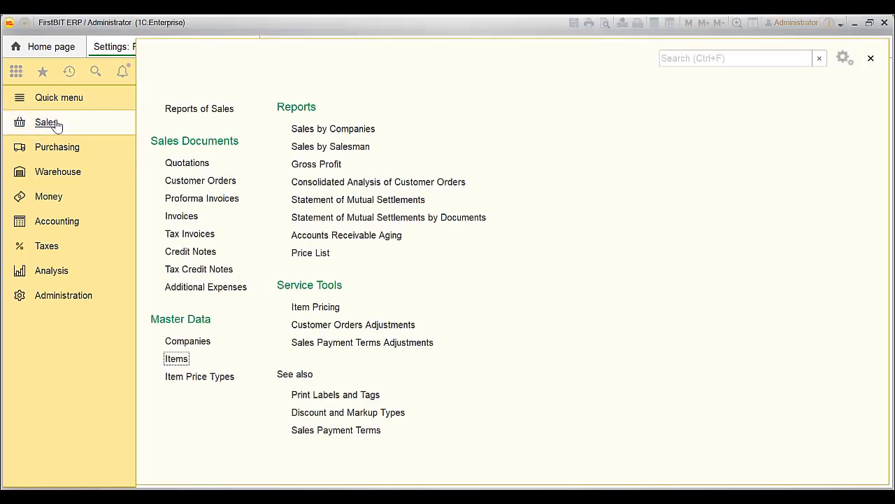
left_click(178, 360)
double_click(217, 280)
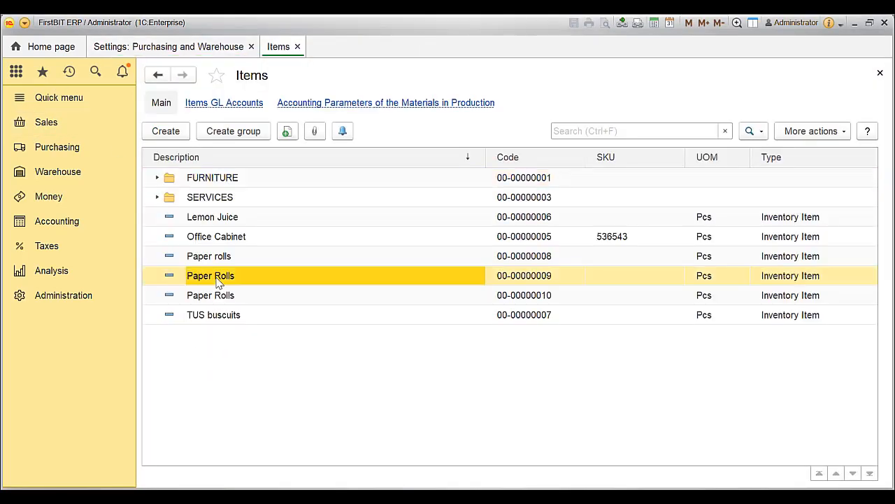
left_click(292, 158)
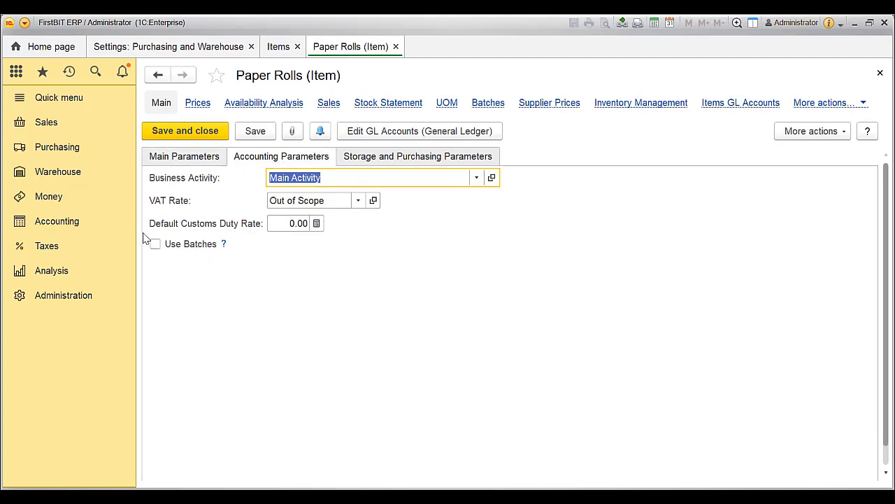
left_click(154, 247)
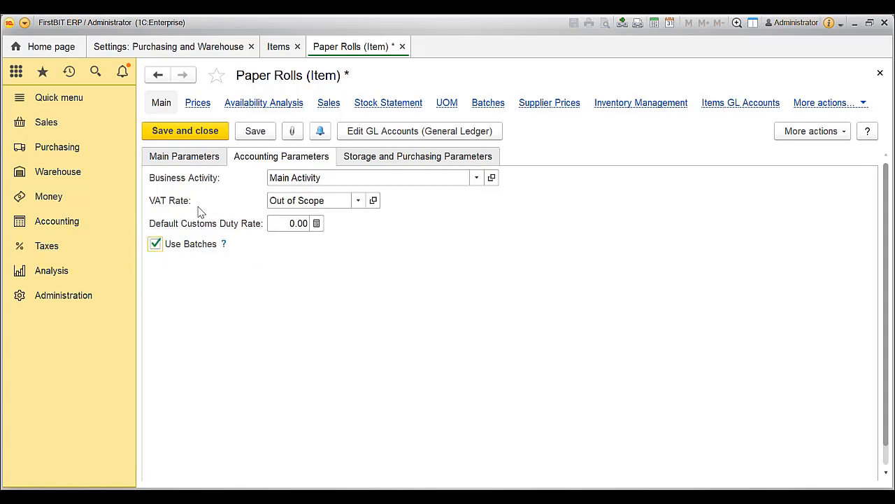
left_click(203, 156)
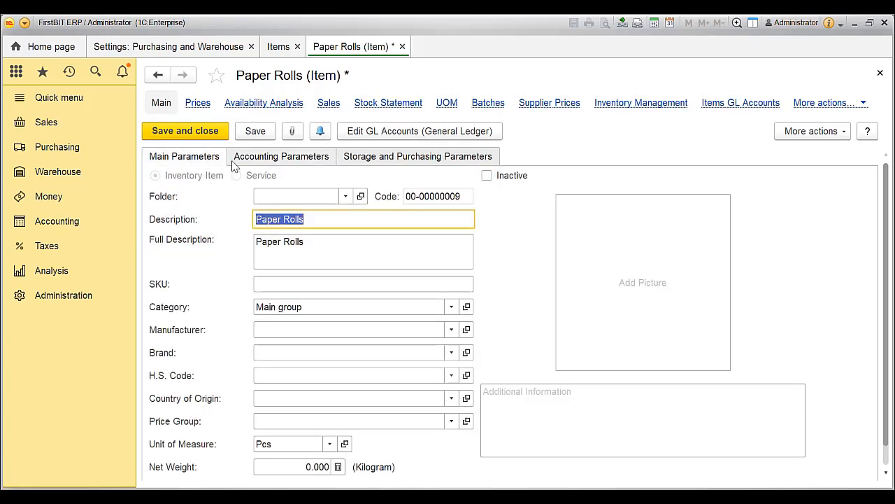
left_click(246, 159)
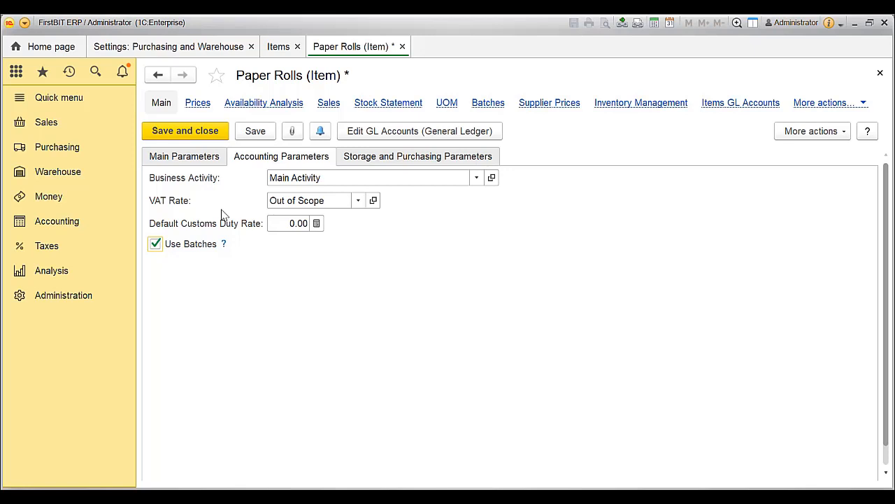
key("ctrl+s")
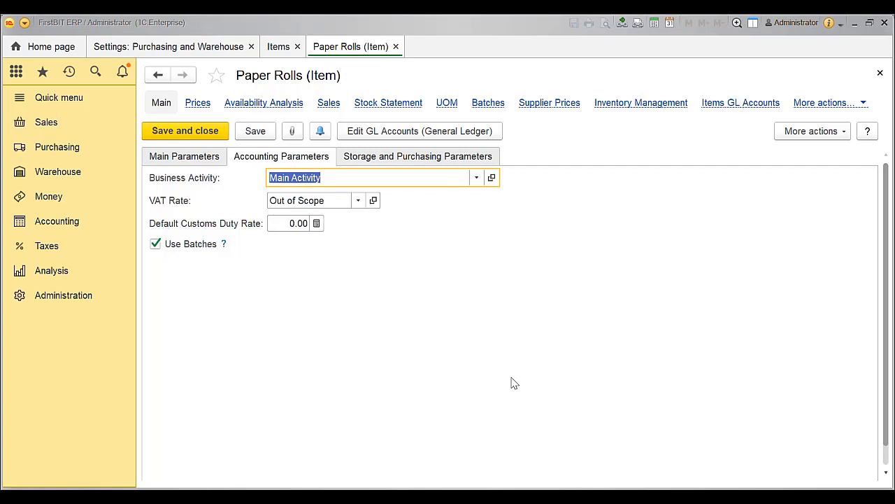
Step: Start a new batch for Paper Rolls with description AR77934D and Jim Ted General Trading as batch owner
left_click(488, 103)
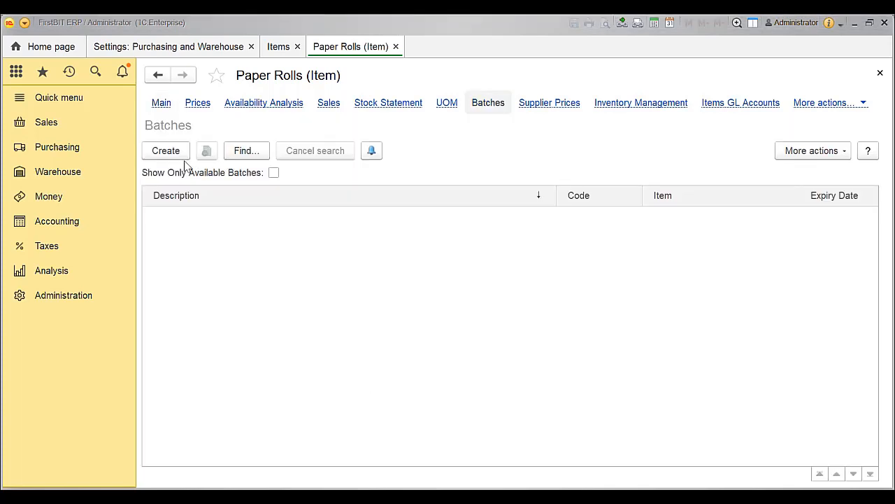
left_click(166, 153)
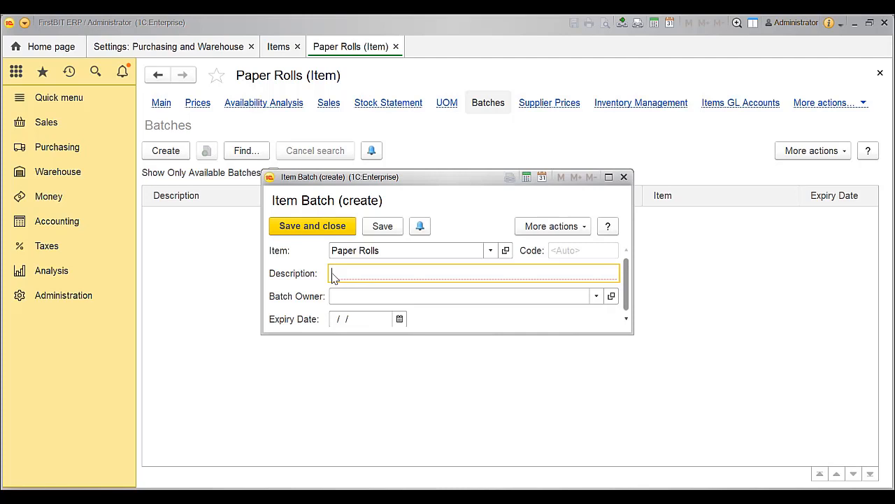
type("AR77934D")
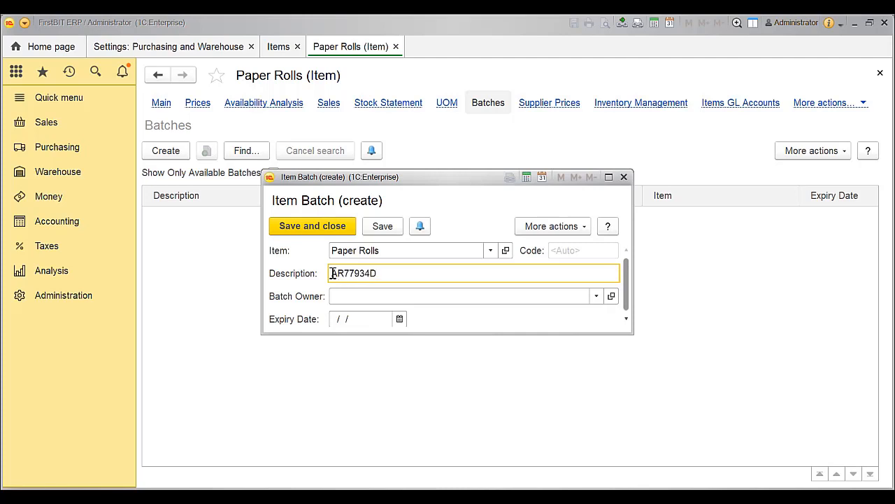
left_click(353, 296)
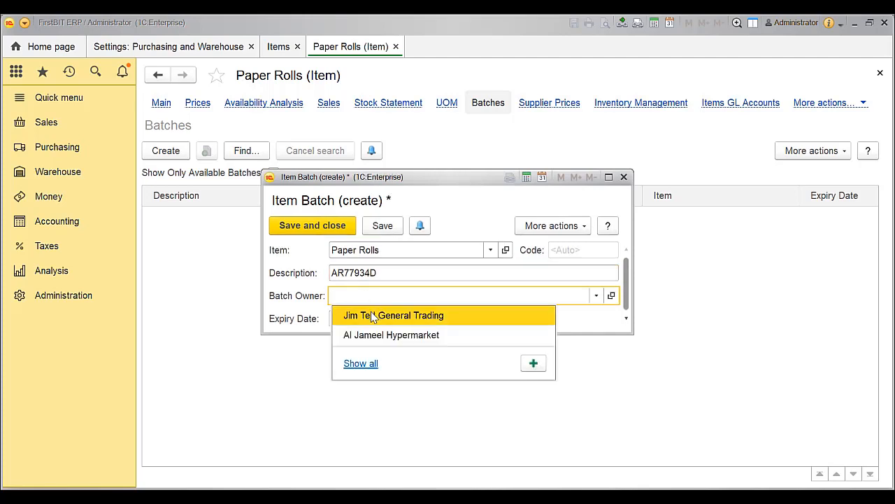
left_click(371, 316)
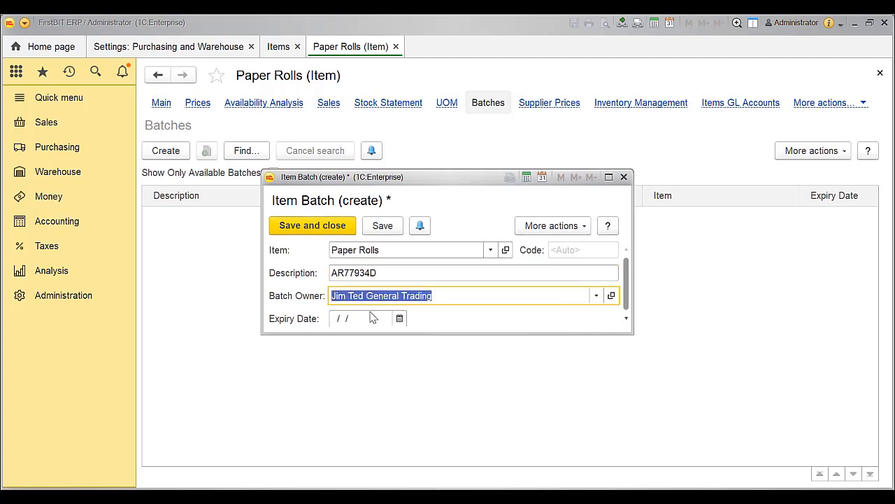
Step: Save the new batch with expiry date 30/08/2019 and limit the item's batch list to available batches only
left_click(399, 318)
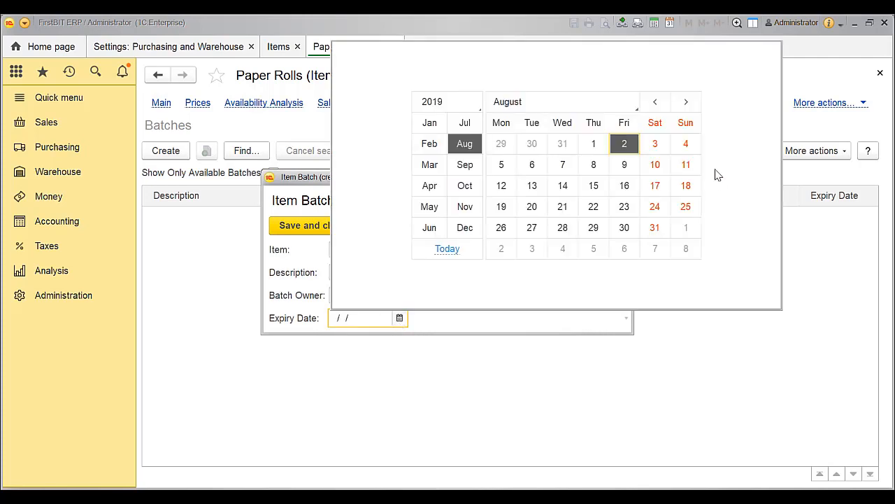
left_click(624, 227)
key("ctrl+s")
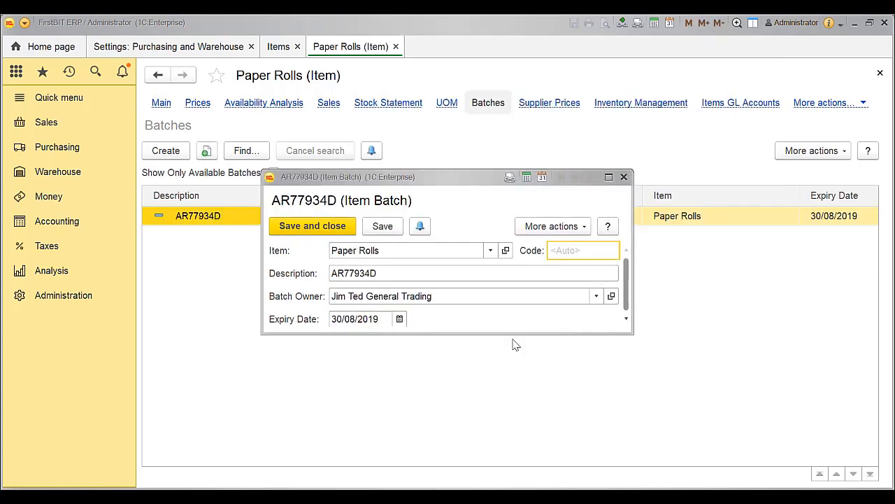
left_click(312, 226)
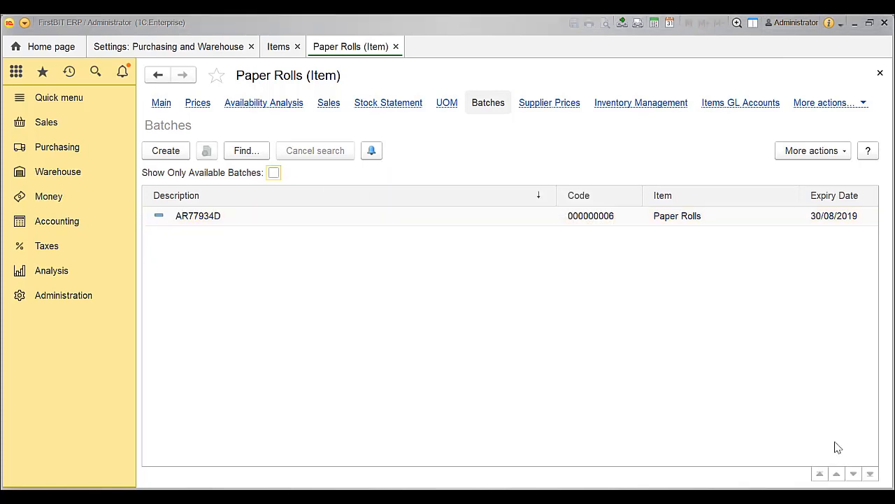
left_click(274, 172)
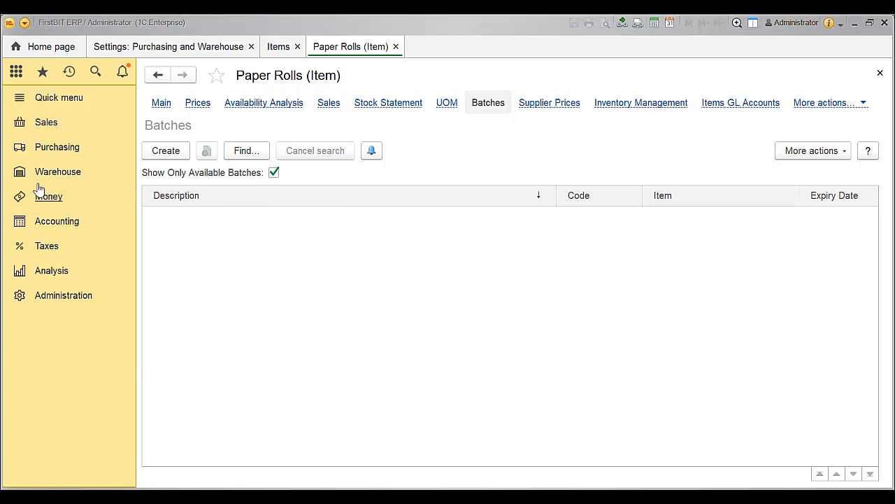
Step: Open the Shah and Sons sales invoice dated 02/08/2019 and inspect the batches on its Lemon Juice and Paper Rolls lines
left_click(61, 124)
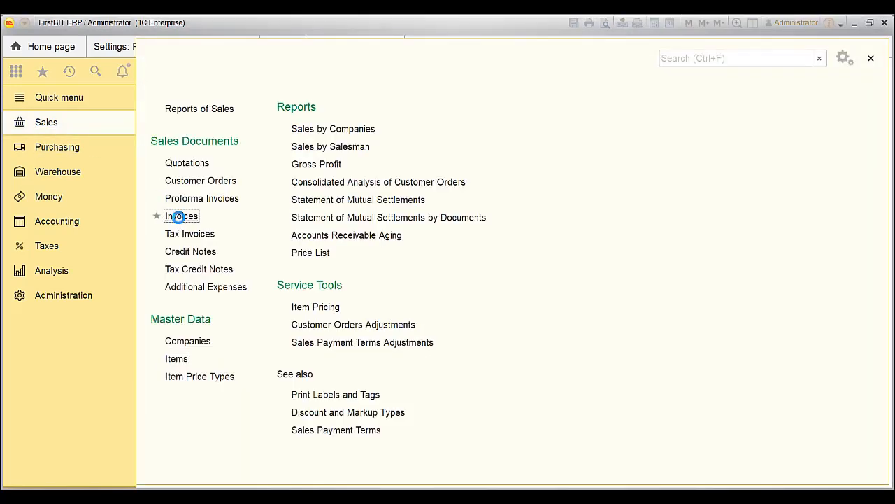
left_click(179, 217)
left_click(257, 264)
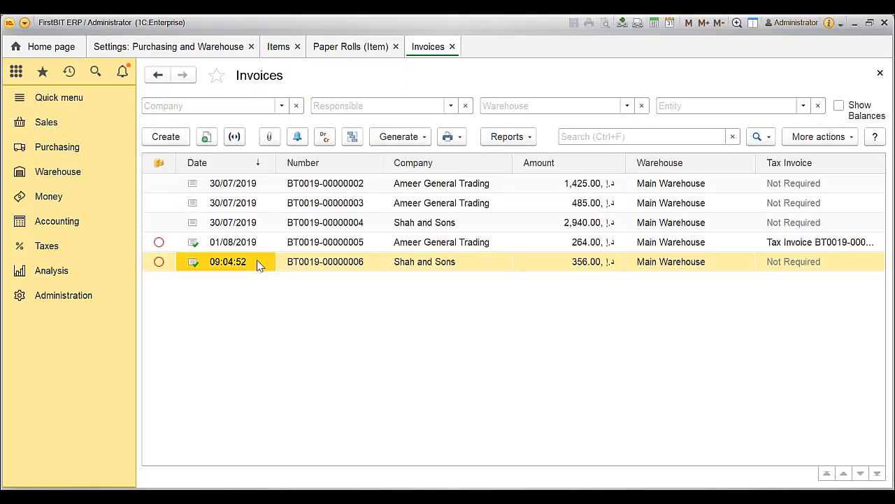
double_click(255, 262)
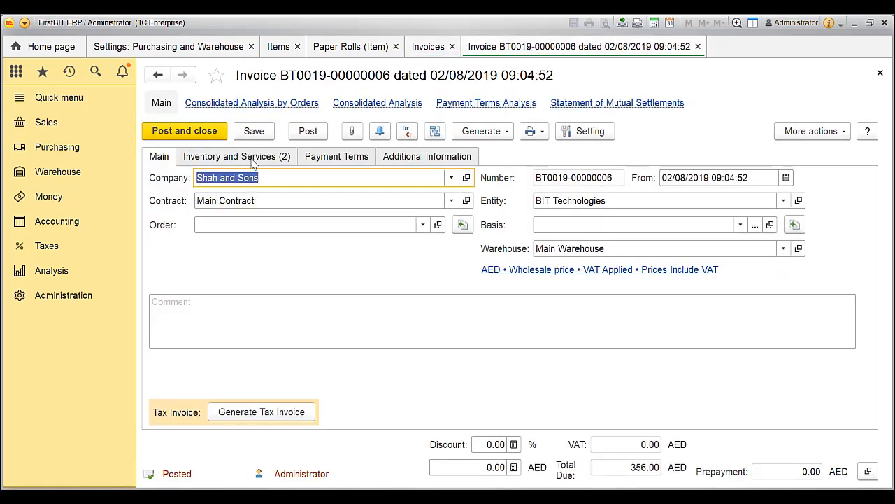
left_click(255, 160)
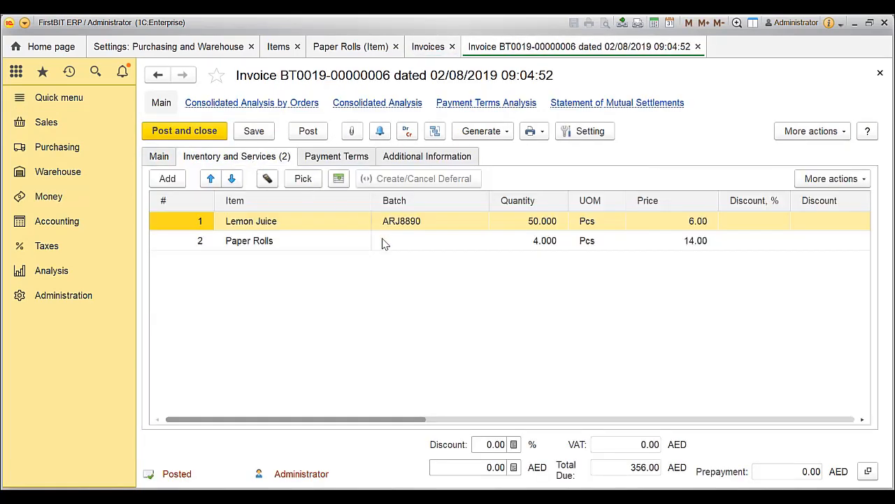
left_click(474, 225)
left_click(323, 245)
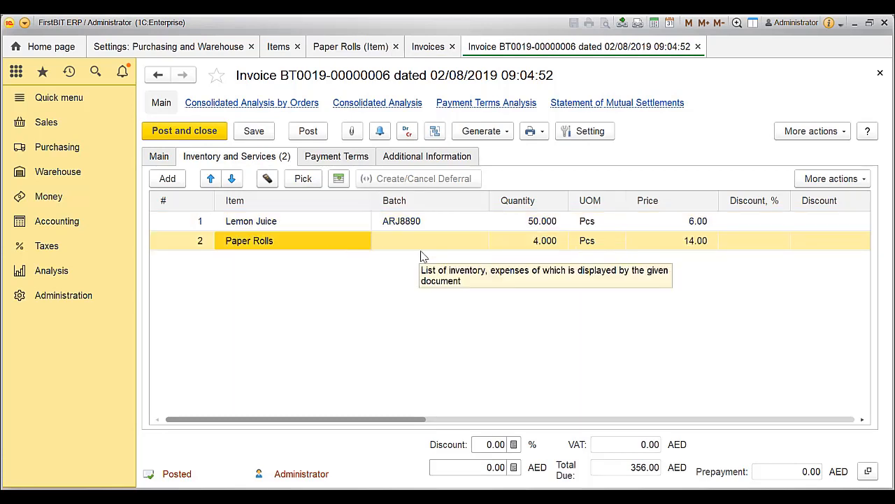
Step: Add Office Cabinet as a new line in the invoice's inventory and services
left_click(200, 237)
left_click(175, 178)
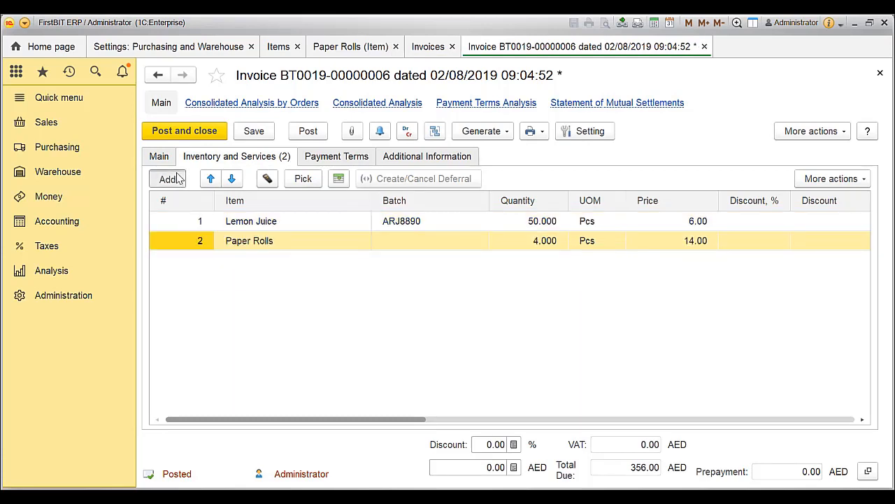
left_click(287, 321)
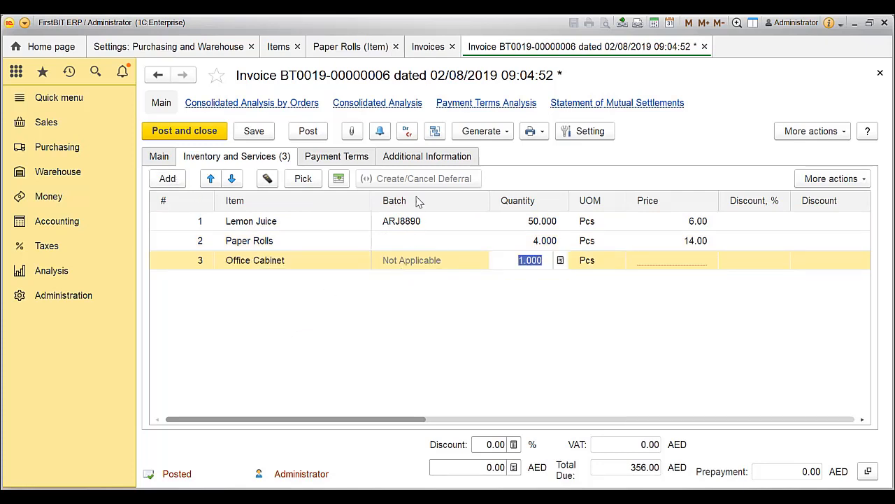
Step: Show all selectable batches for the invoice's Paper Rolls line
left_click(420, 241)
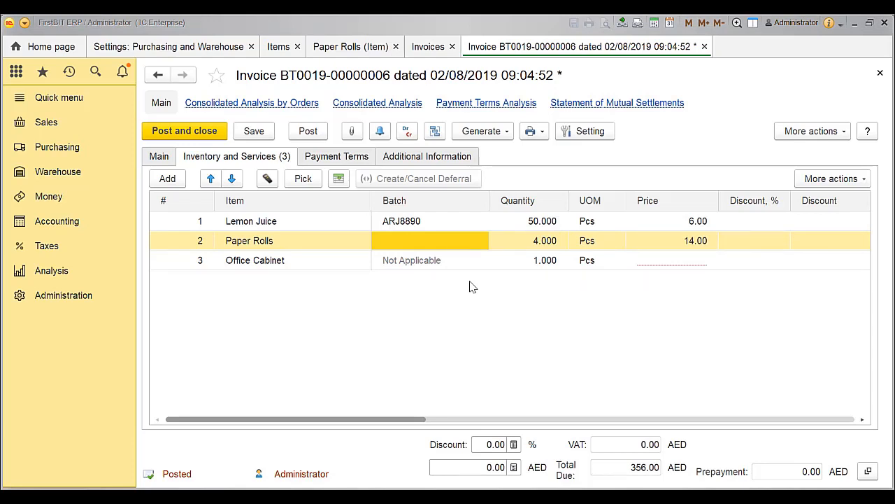
left_click(455, 248)
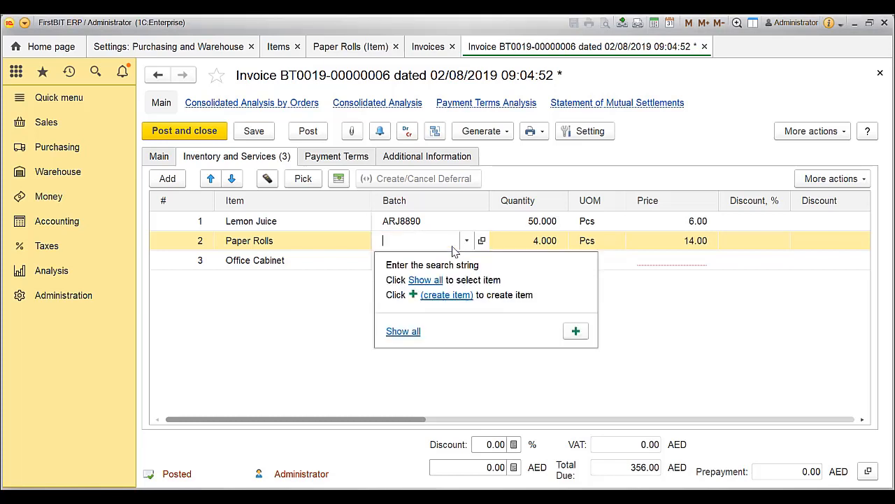
left_click(425, 280)
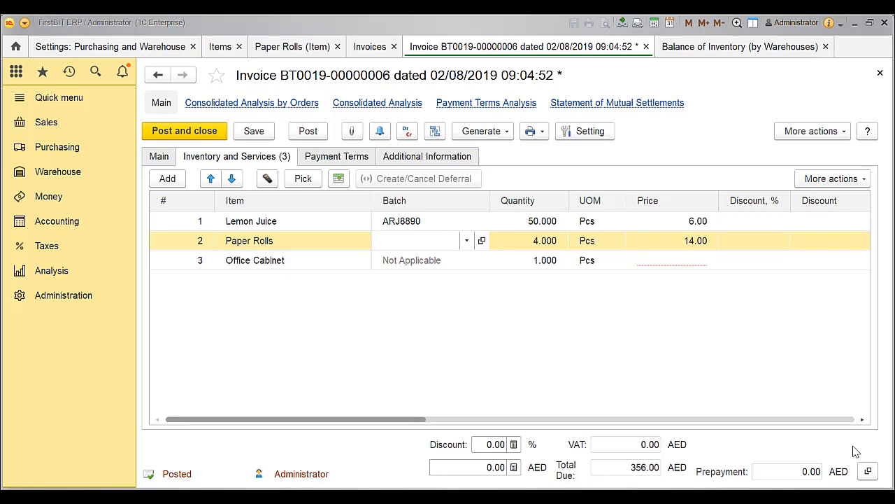
Step: Open the Balance of Inventory report from Purchasing and examine the Lemon Juice balances by batch expiry date
left_click(57, 148)
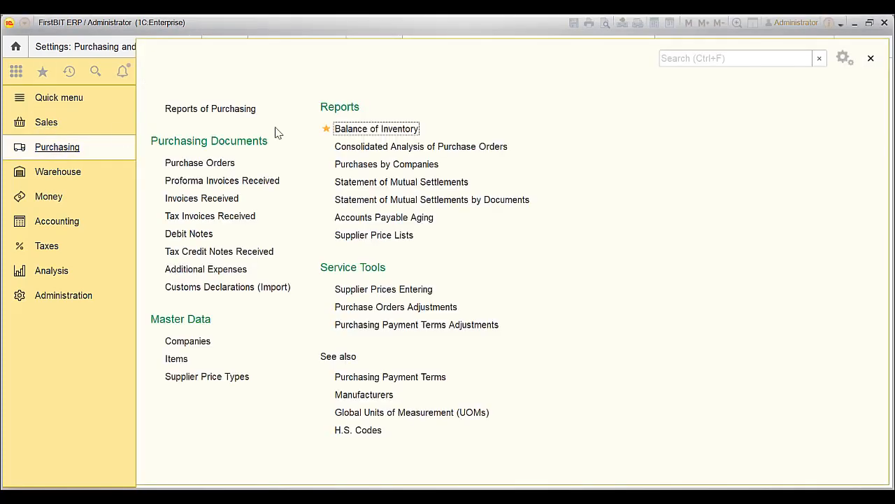
left_click(364, 130)
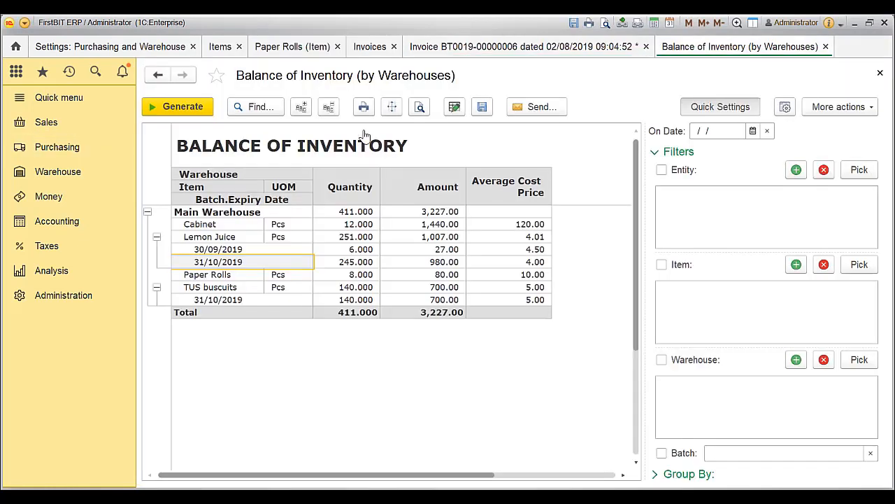
left_click(210, 237)
left_click(225, 249)
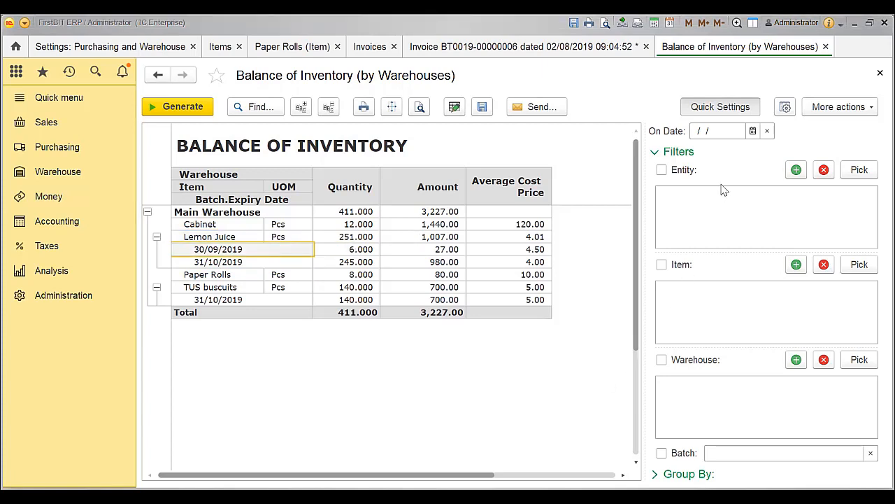
Step: Enable the Batch filter without a value, regenerate the Balance of Inventory report and check the TUS buscuits expiry-date row
left_click(662, 453)
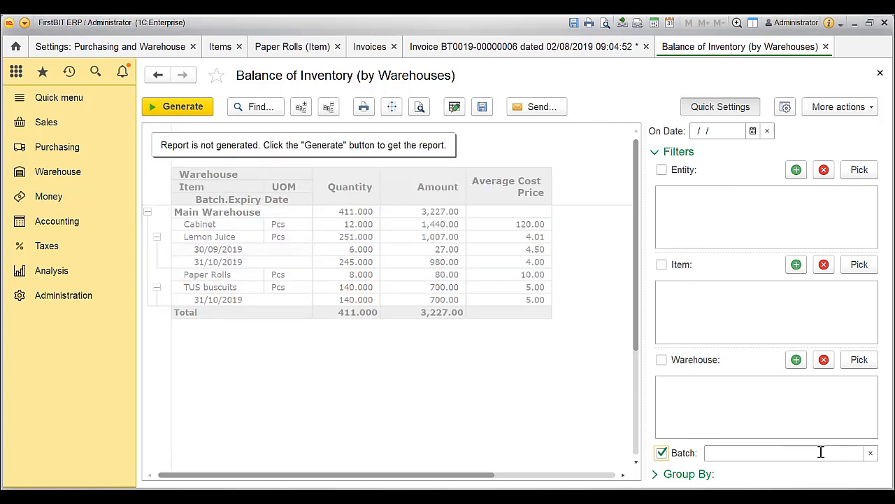
left_click(207, 105)
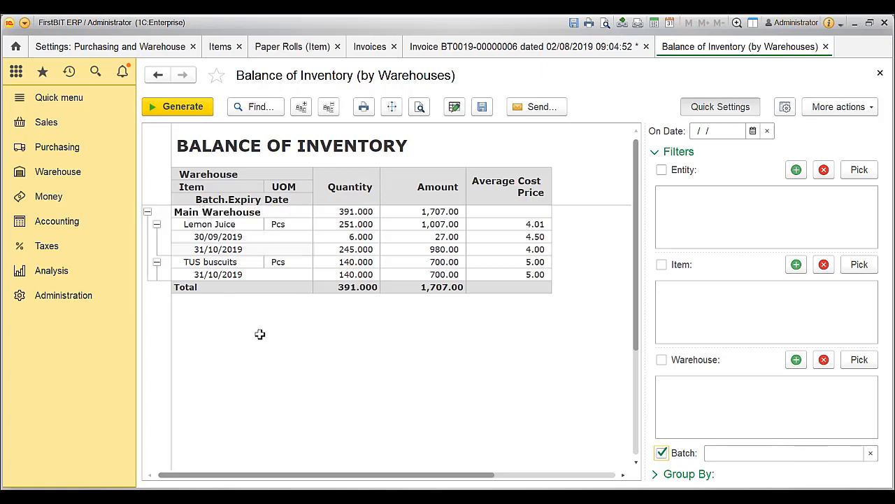
left_click(254, 276)
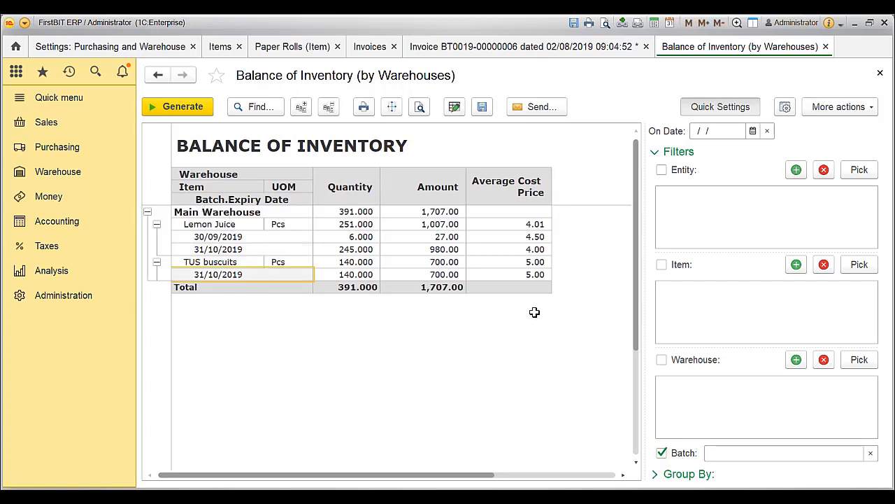